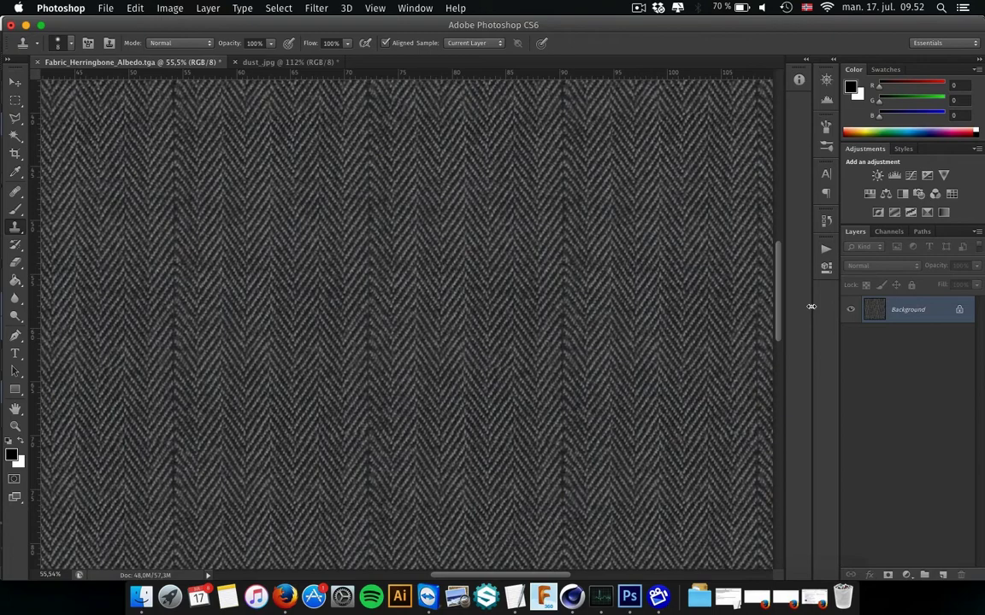
Step: Zoom the herringbone fabric canvas in to about 91% to inspect the weave
scroll(612, 260, down, 2)
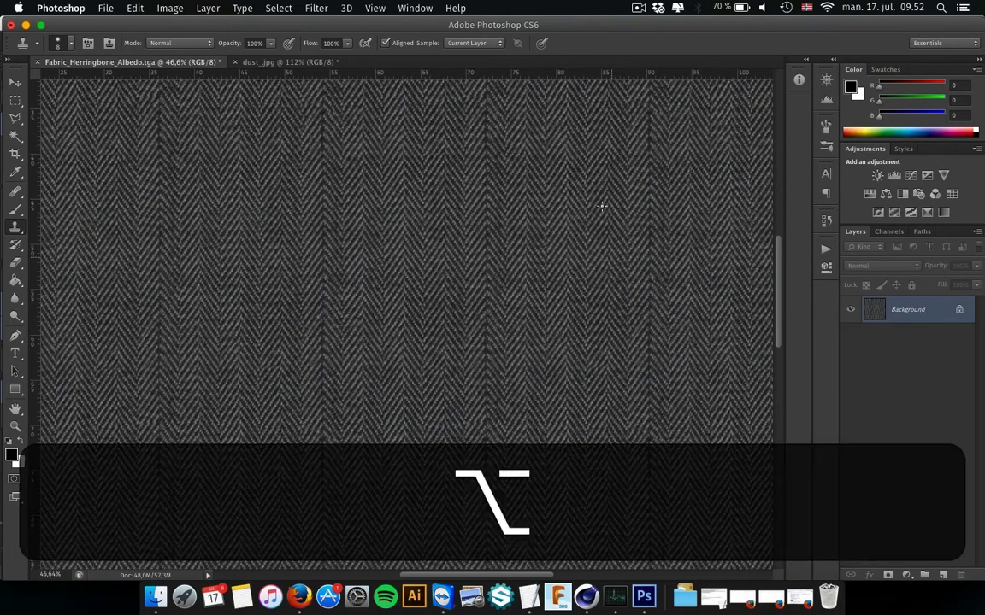
scroll(600, 205, up, 3)
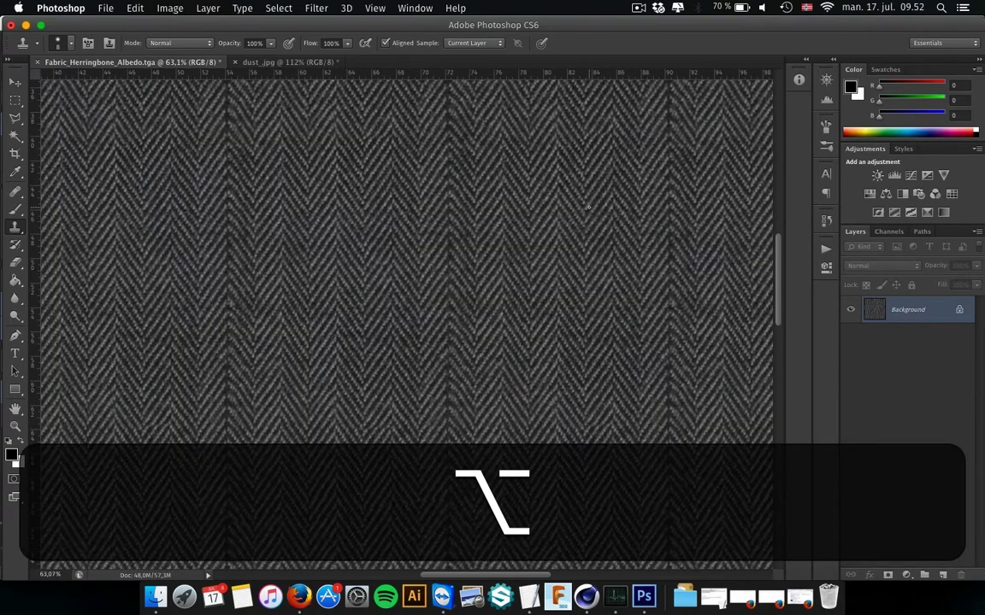
scroll(503, 185, up, 3)
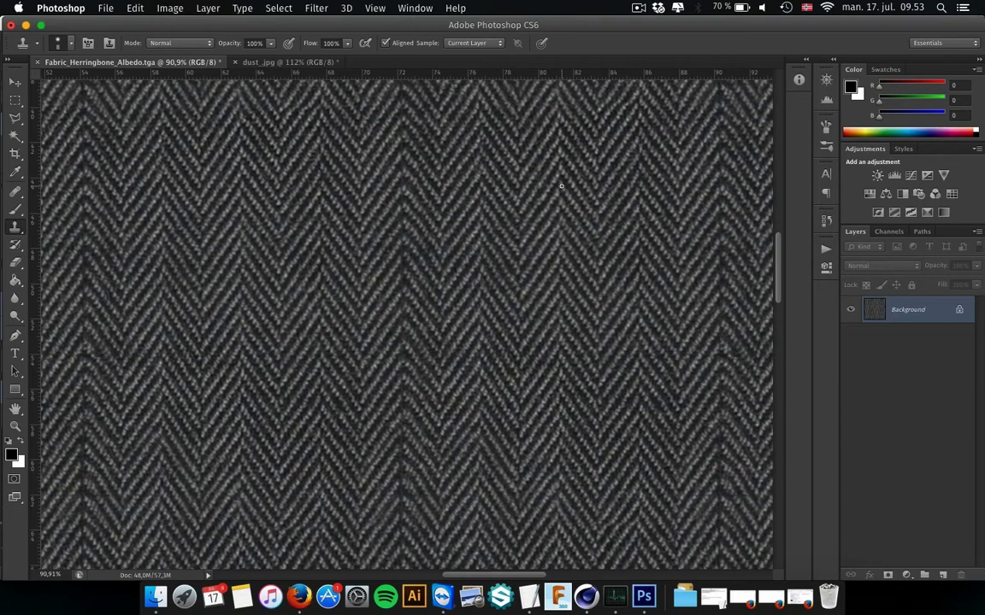
Step: Apply a Levels adjustment with input black 86 and white 96 to the herringbone
key(super)
key(super+l)
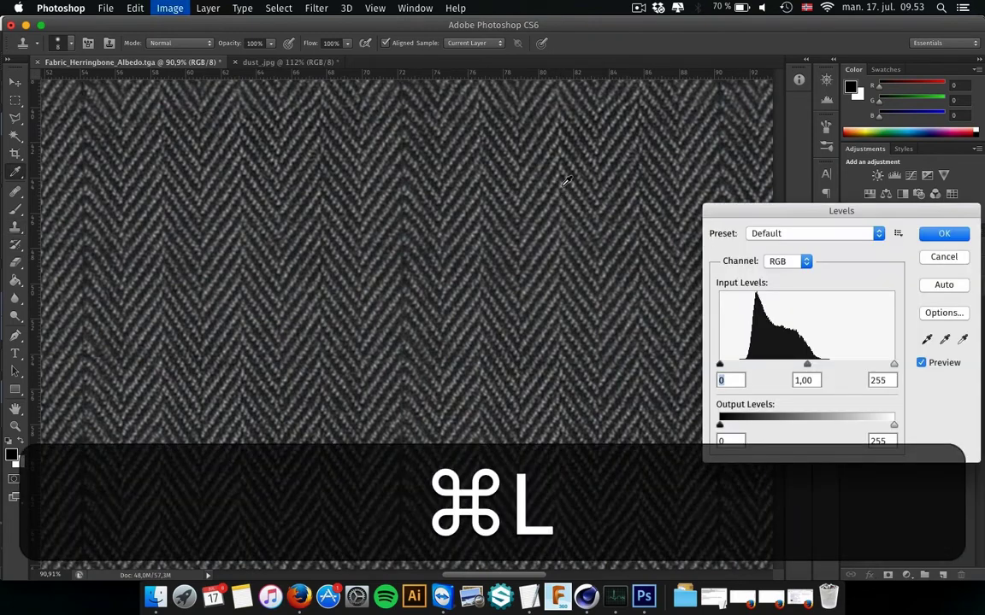
drag(858, 221, 596, 195)
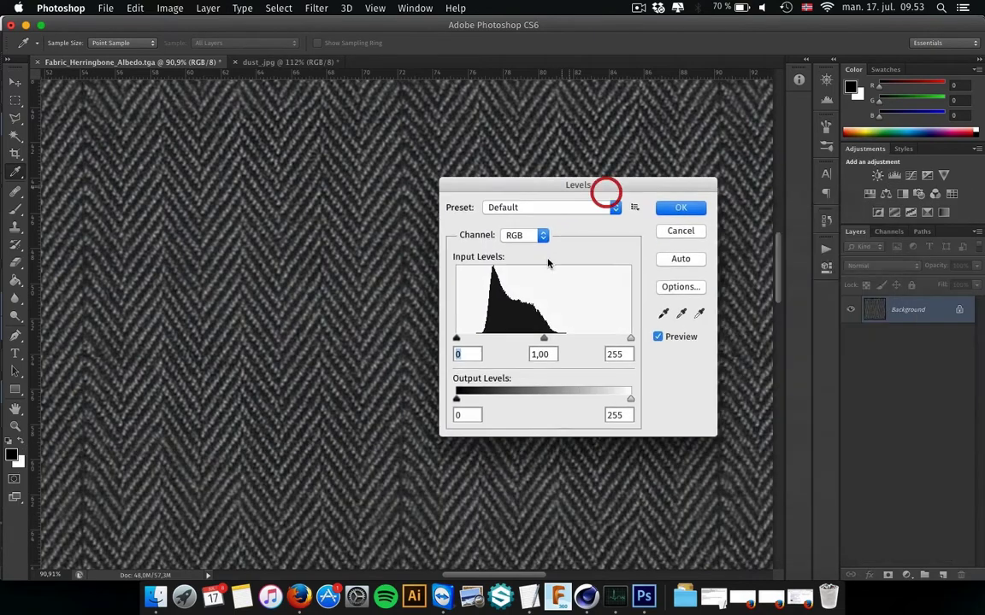
drag(630, 338, 558, 338)
drag(456, 338, 517, 341)
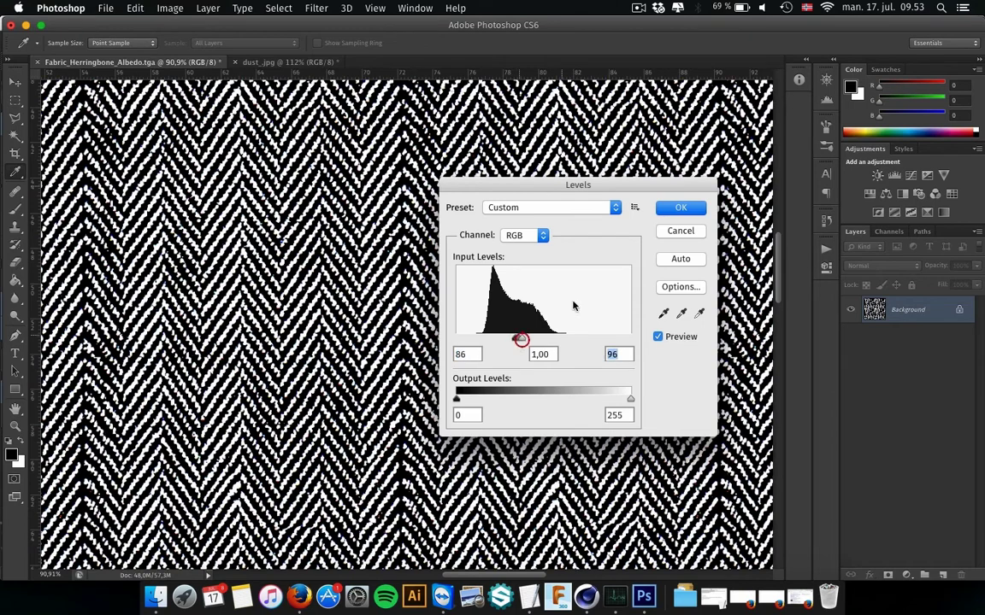
click(680, 208)
key(s)
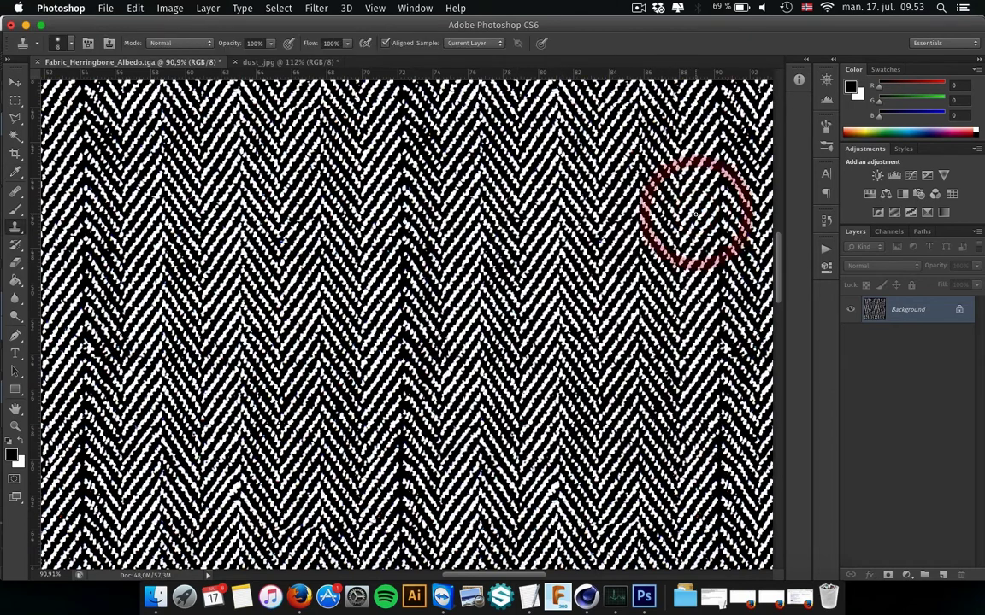
Step: Paste the dust_.jpg image into the herringbone document as a new layer
click(313, 61)
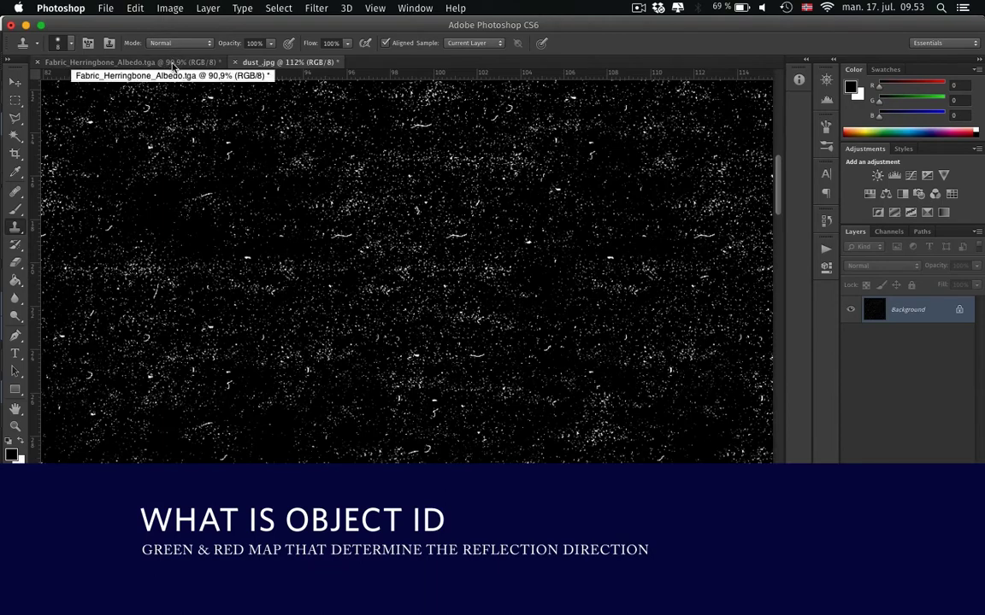
click(173, 64)
key(super+v)
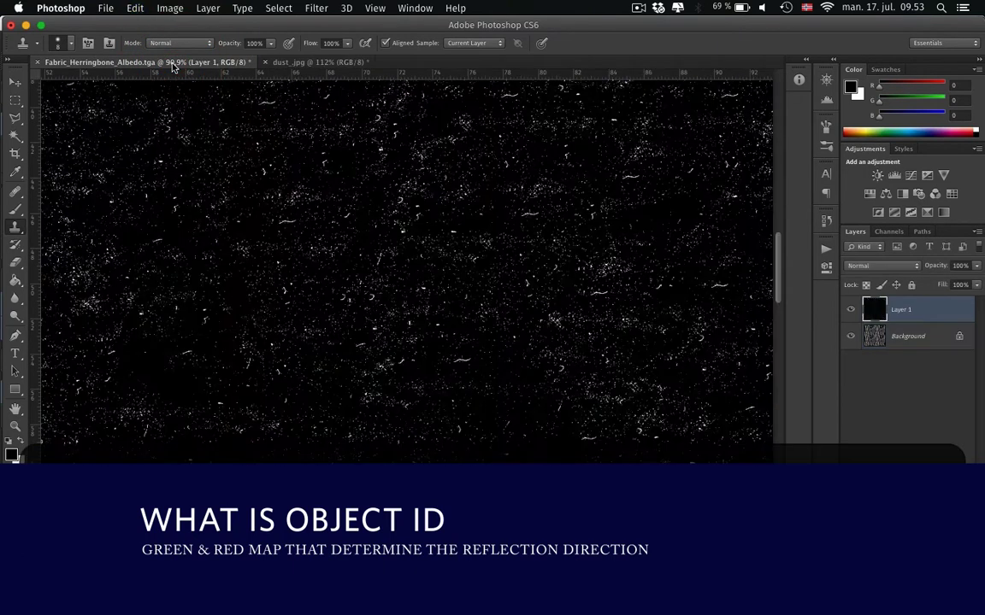
Step: Set the pasted dust layer's blend mode to Difference
click(873, 265)
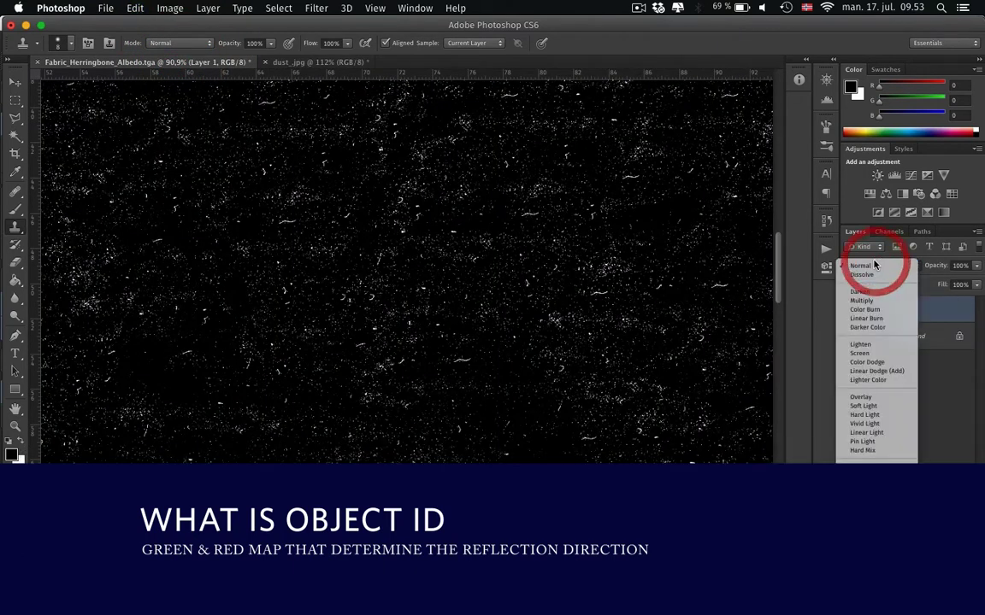
click(951, 407)
scroll(521, 286, down, 3)
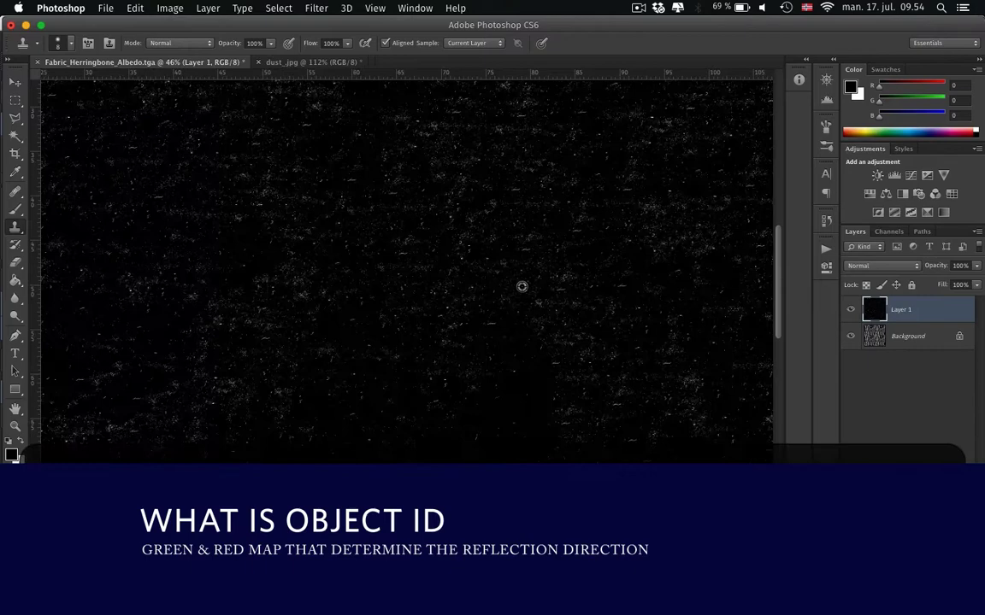
scroll(521, 287, down, 3)
key(alt+super+t)
key(super+t)
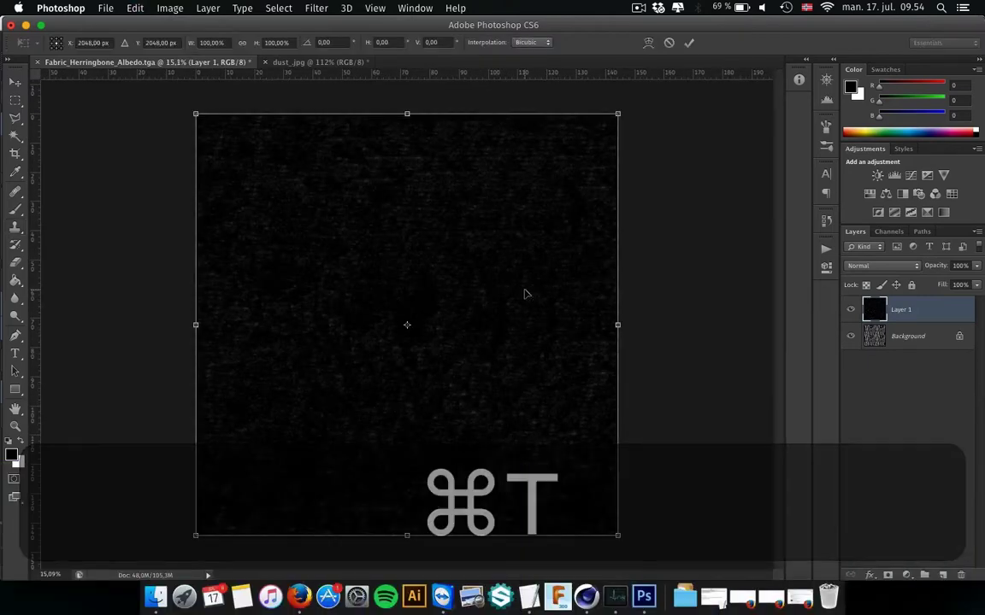
key(Escape)
scroll(472, 231, up, 3)
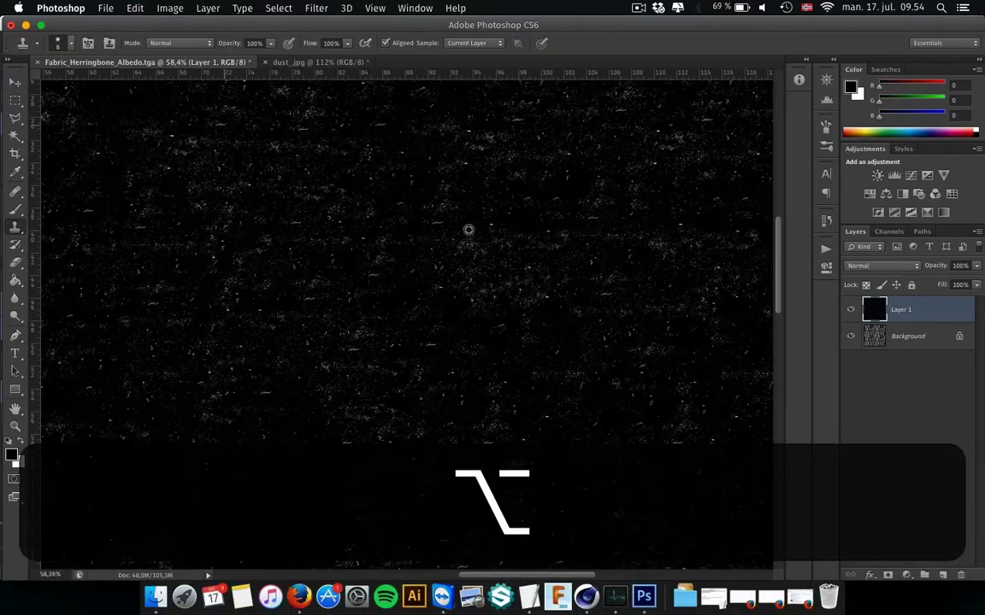
scroll(690, 242, up, 2)
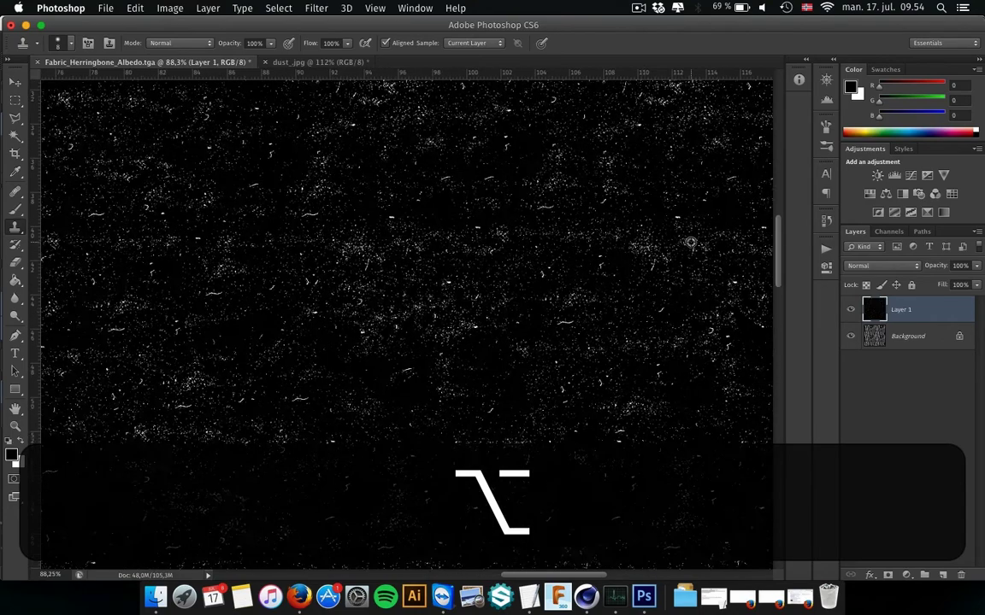
scroll(690, 242, up, 1)
click(900, 269)
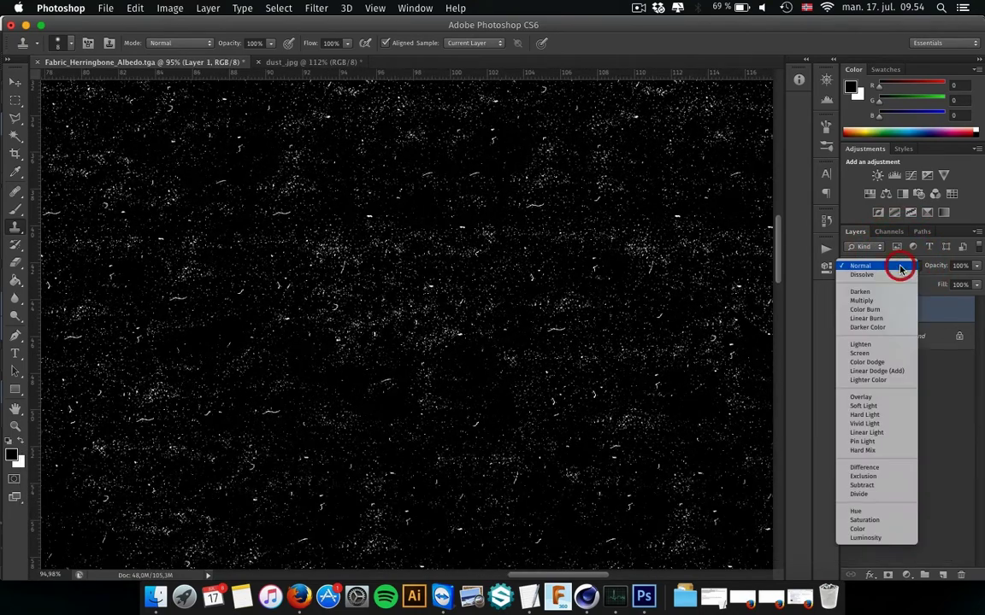
click(861, 468)
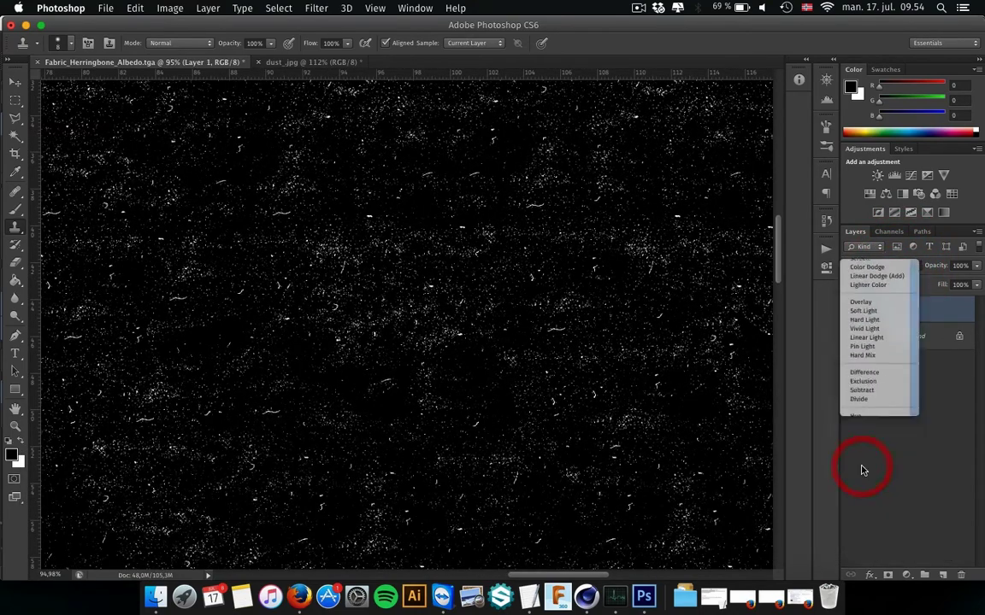
Step: Add a Threshold adjustment layer and lower its level from 128 to 62
scroll(368, 160, up, 2)
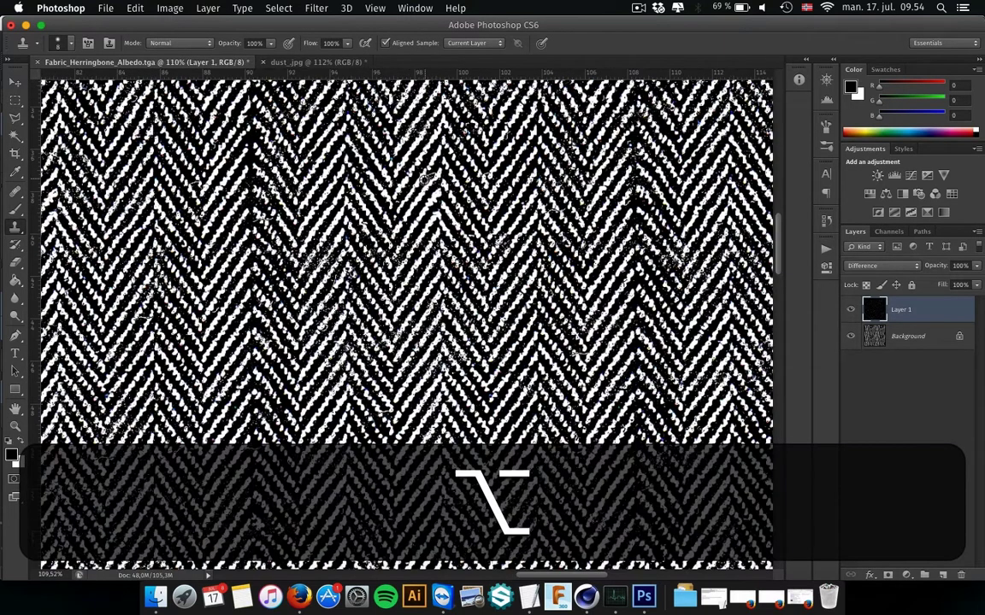
scroll(376, 166, up, 2)
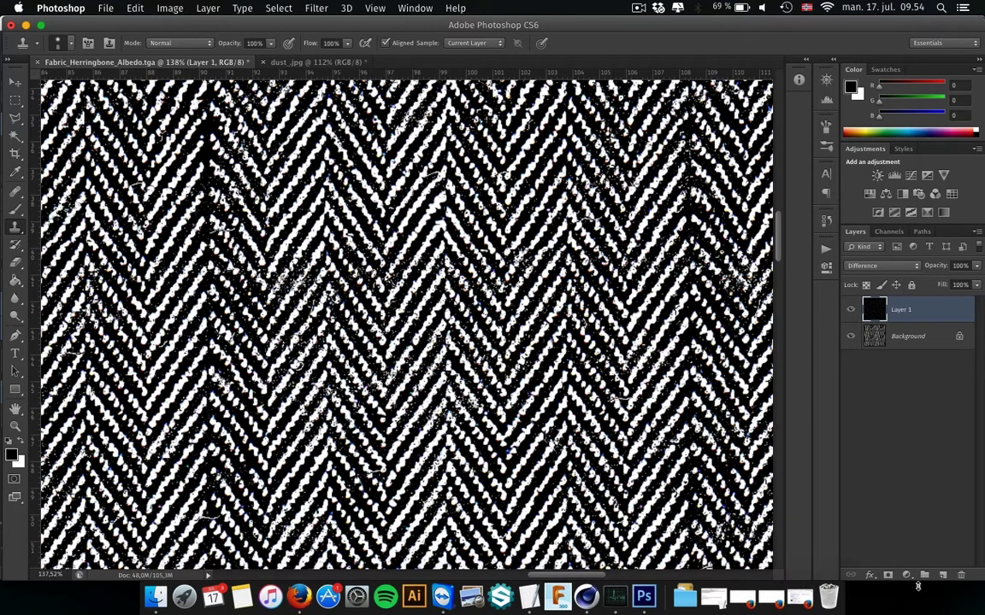
click(905, 575)
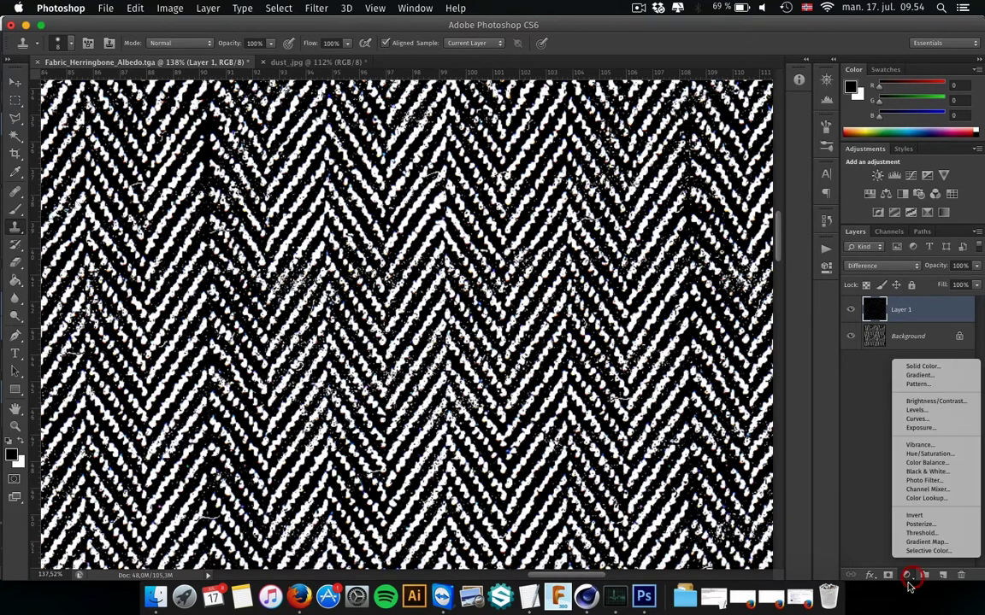
click(923, 534)
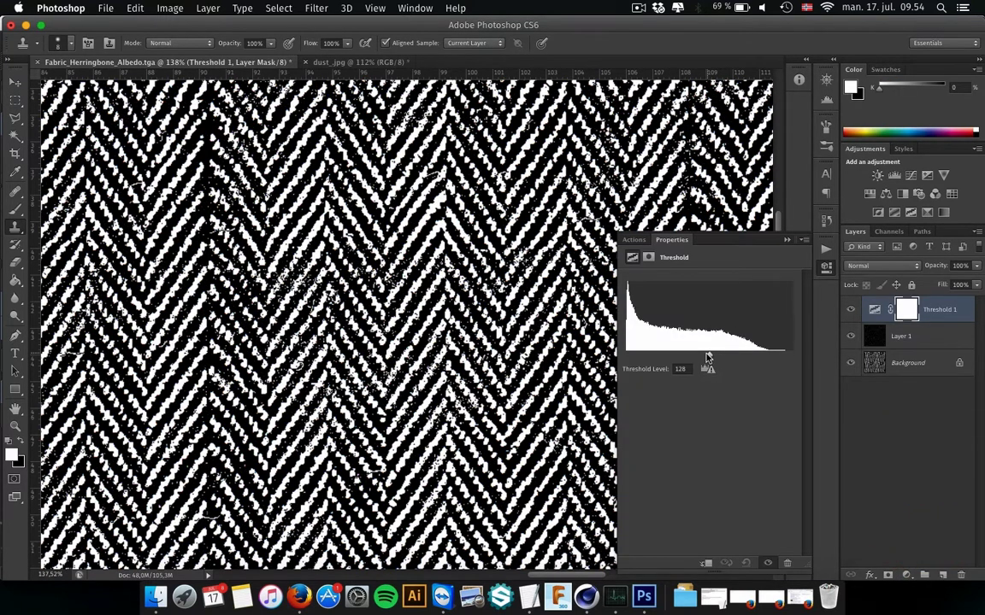
drag(706, 358, 666, 353)
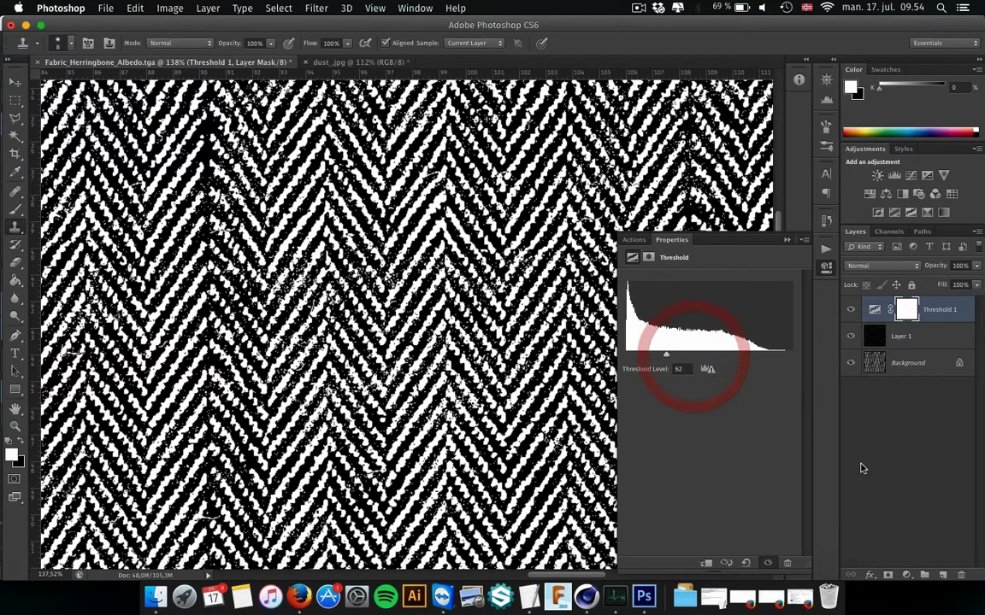
Step: Add a Gradient Map adjustment layer using the green-to-red gradient preset
click(906, 574)
click(923, 544)
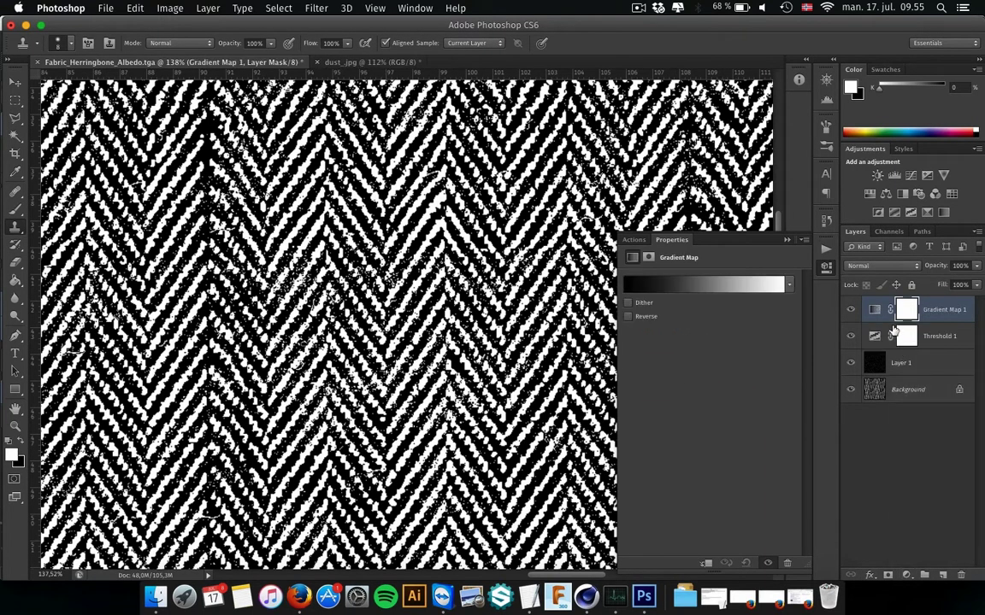
click(670, 284)
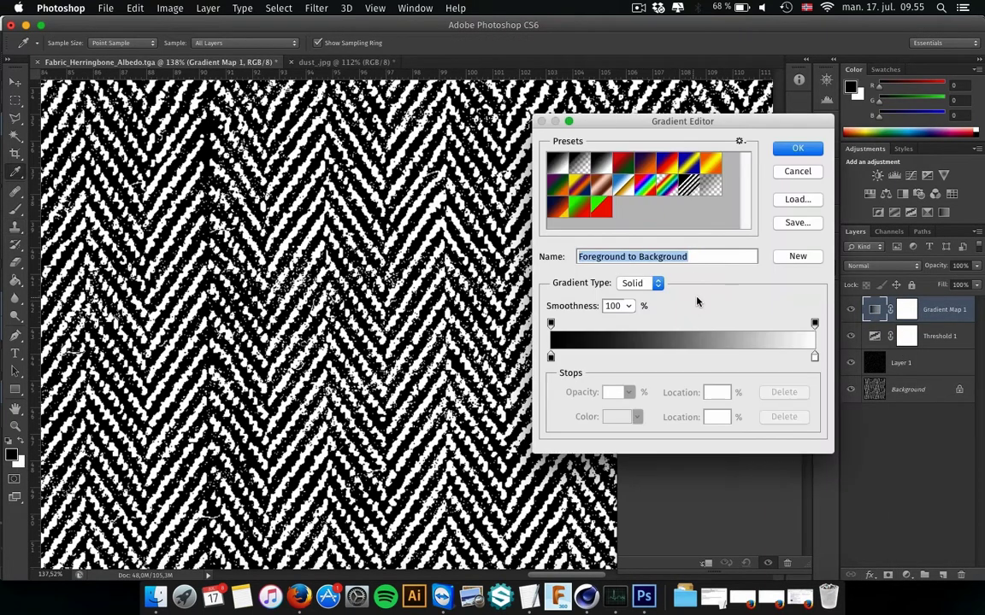
click(594, 212)
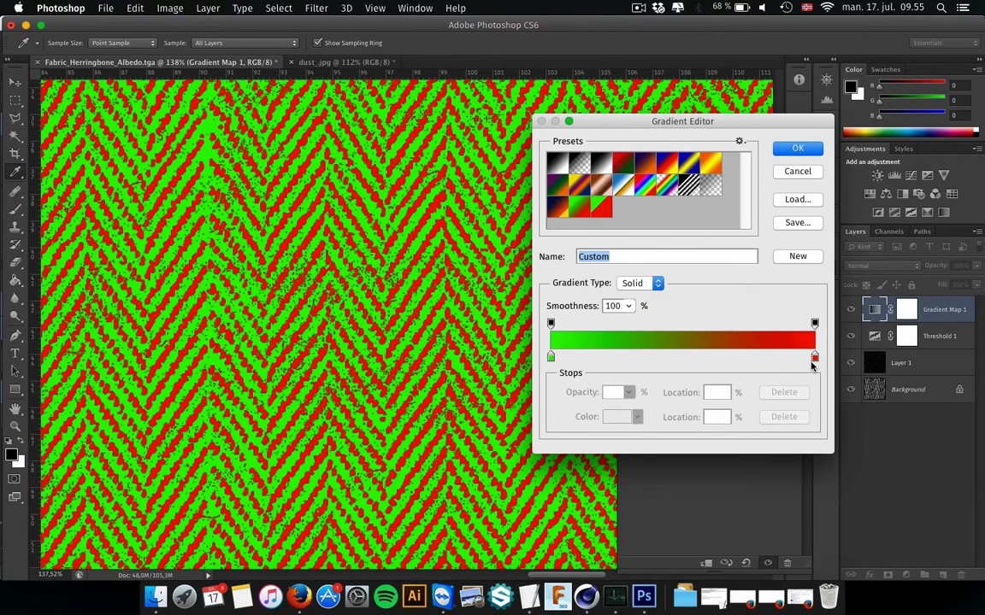
Step: Rearrange the gradient stops so red starts at the left and green ends at the right
drag(813, 357, 648, 357)
drag(551, 357, 865, 359)
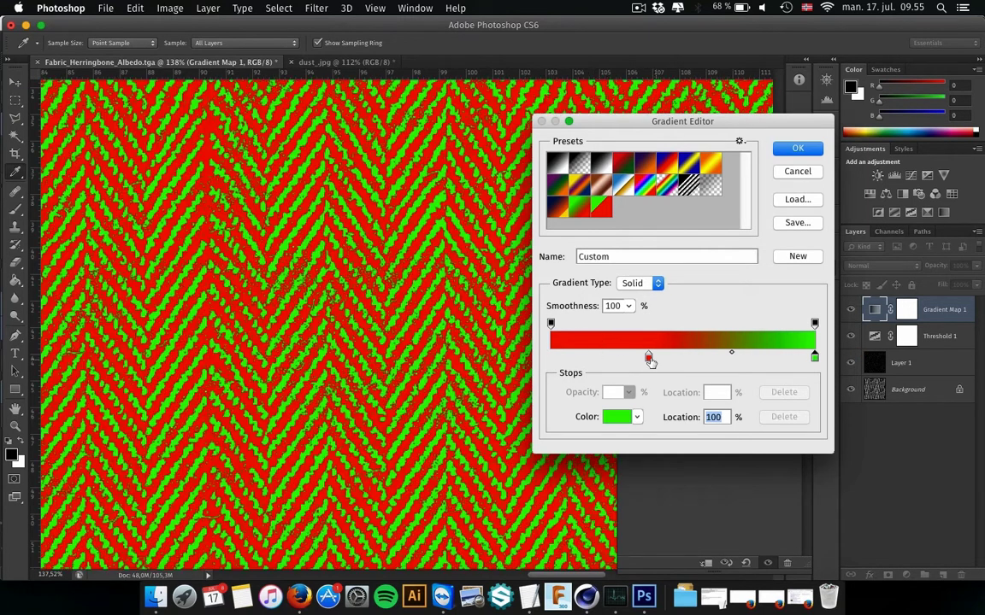
drag(648, 358, 552, 357)
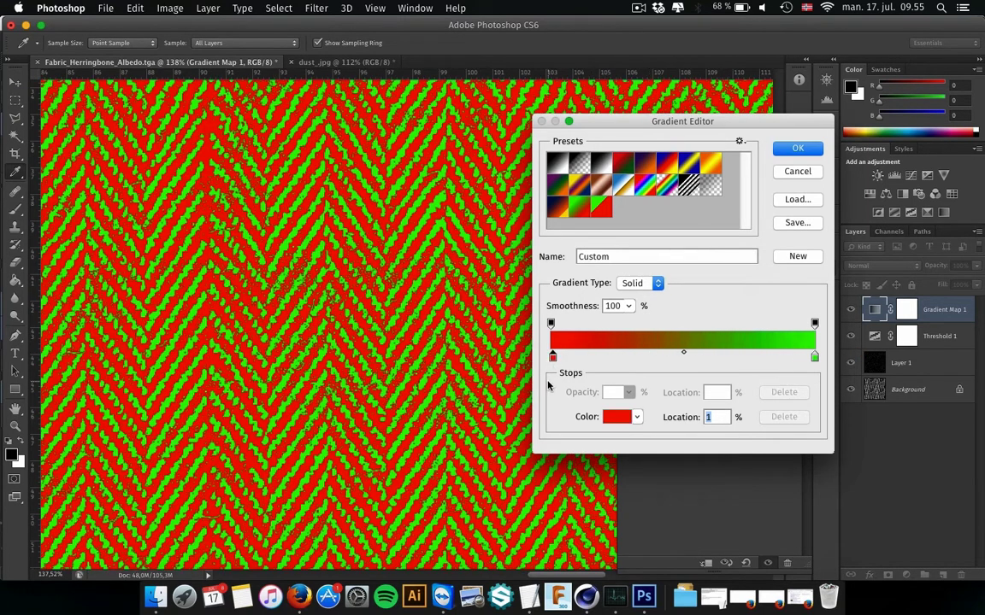
click(799, 150)
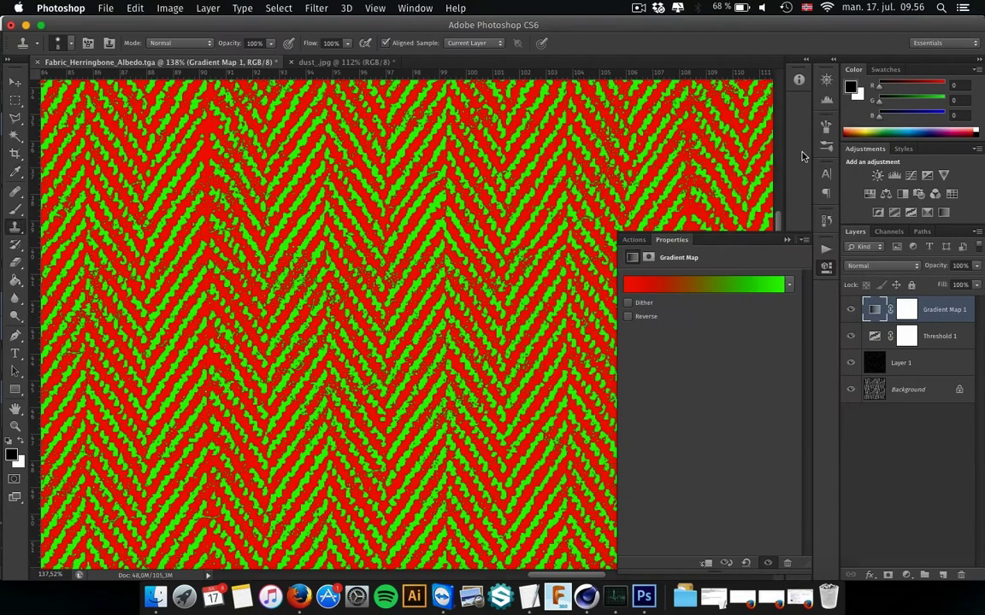
Step: Collapse the Gradient Map Properties panel to reveal the full red-and-green texture
click(781, 264)
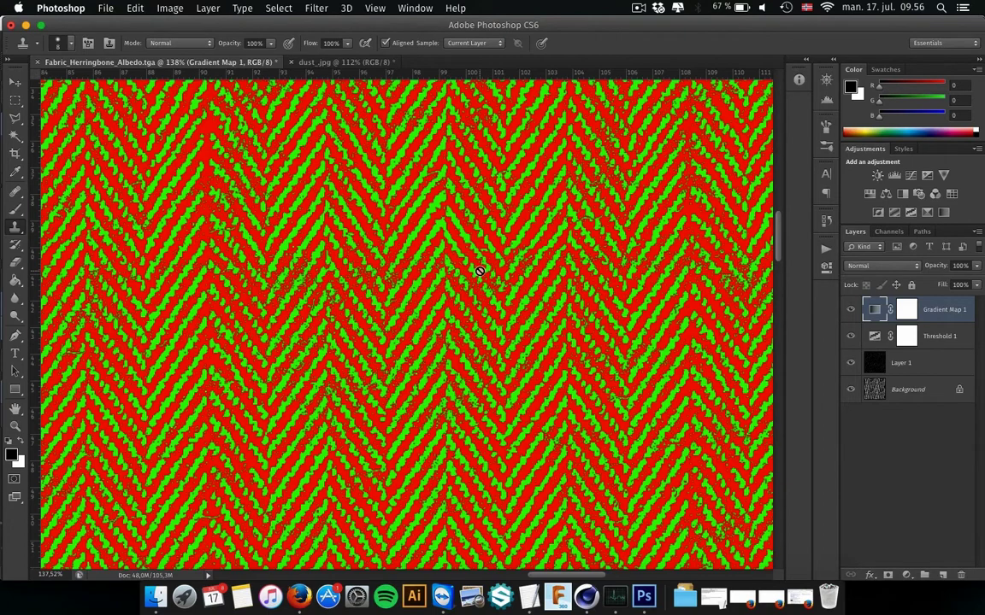
Step: In Finder, preview Fabric_Canonico_Albedo.tga from the Fabric - Canonico folder in Quick Look
key(super+Tab)
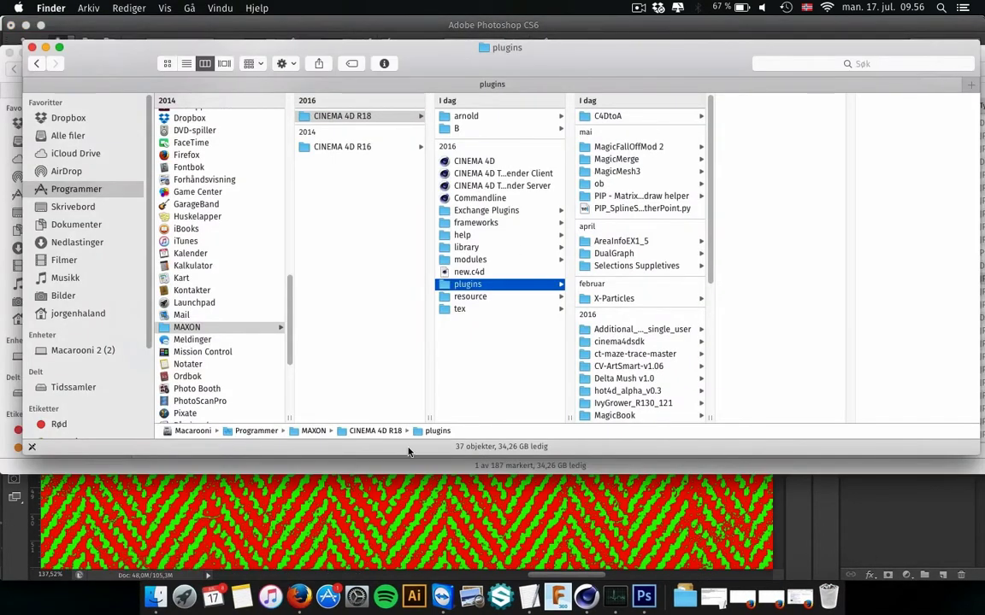
click(407, 466)
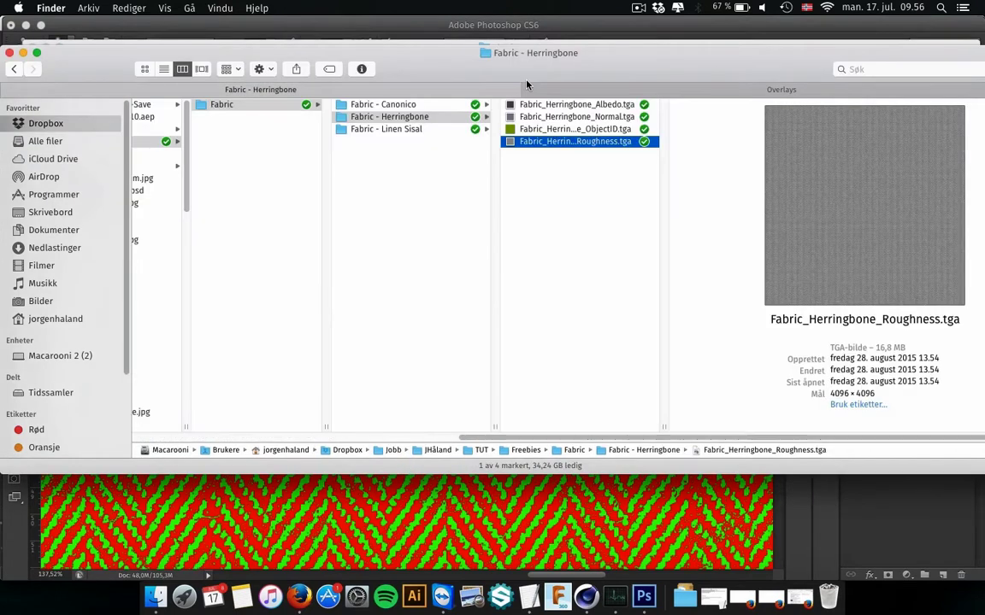
click(383, 104)
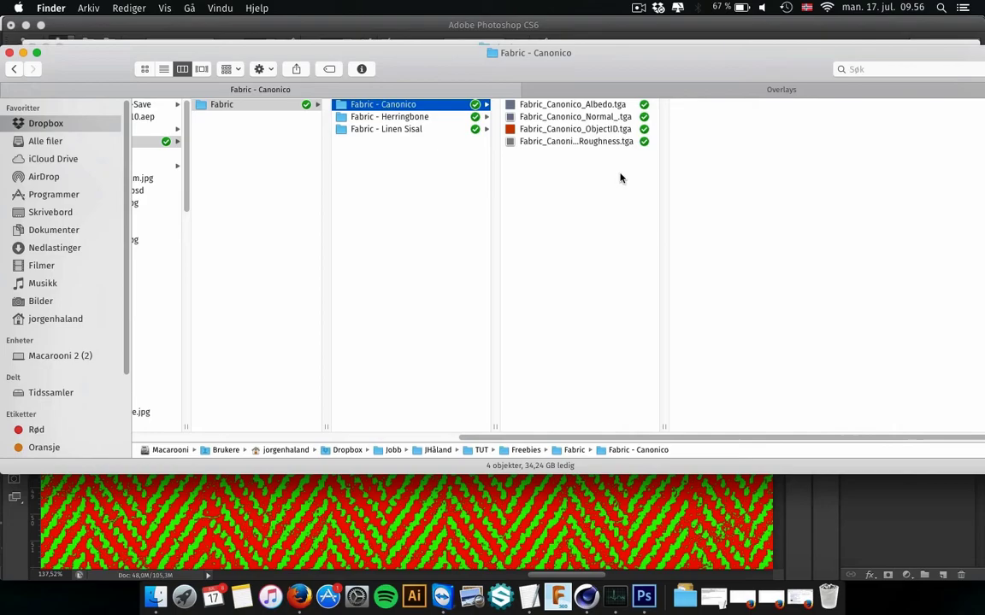
click(576, 103)
key(space)
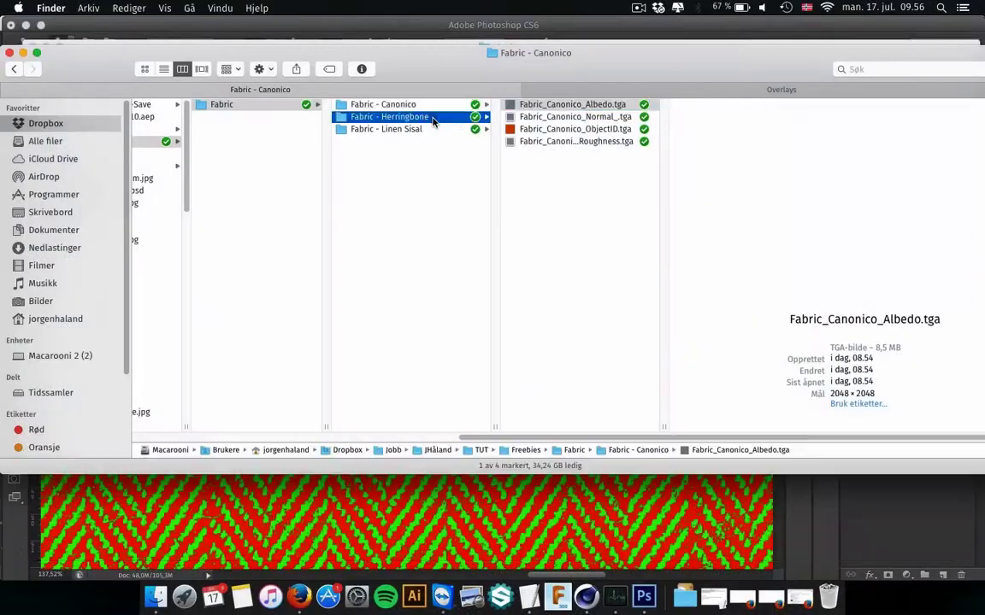
Step: Preview Fabric_Herringbone_Albedo.tga, then Fabric_Linen_Sisal_Albedo.tga, in Quick Look
click(537, 105)
key(space)
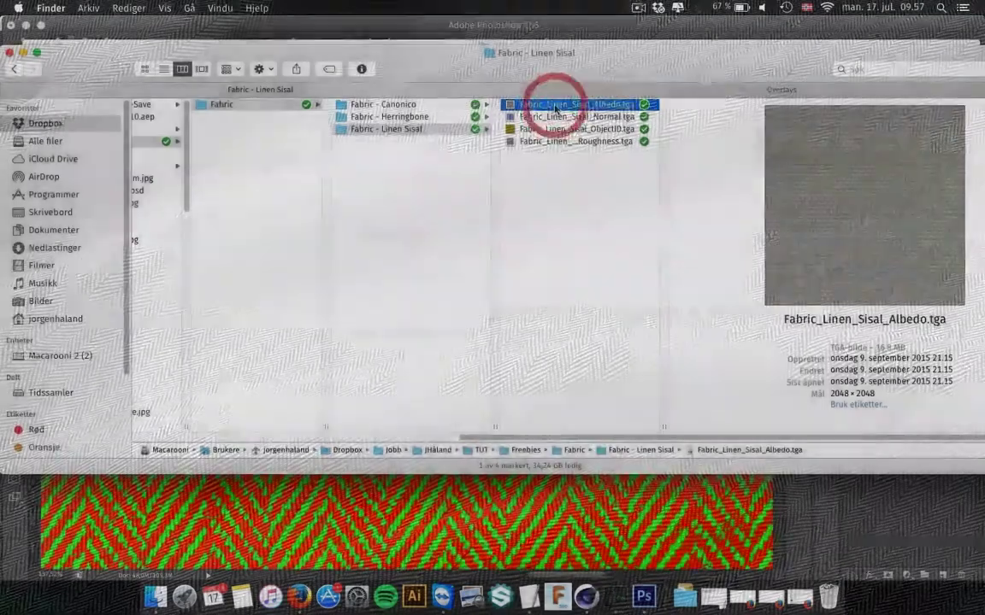
key(space)
key(alt)
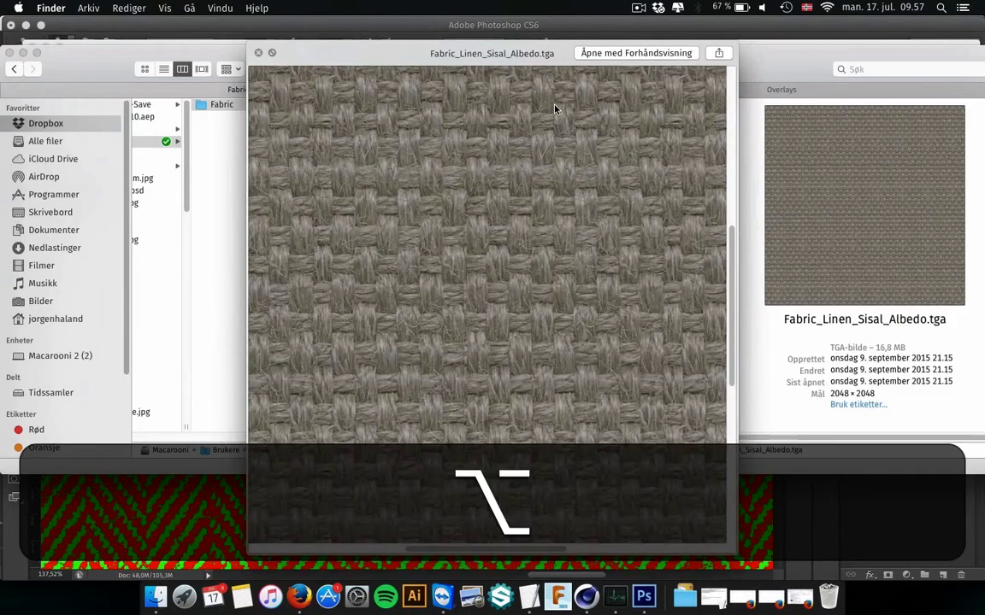